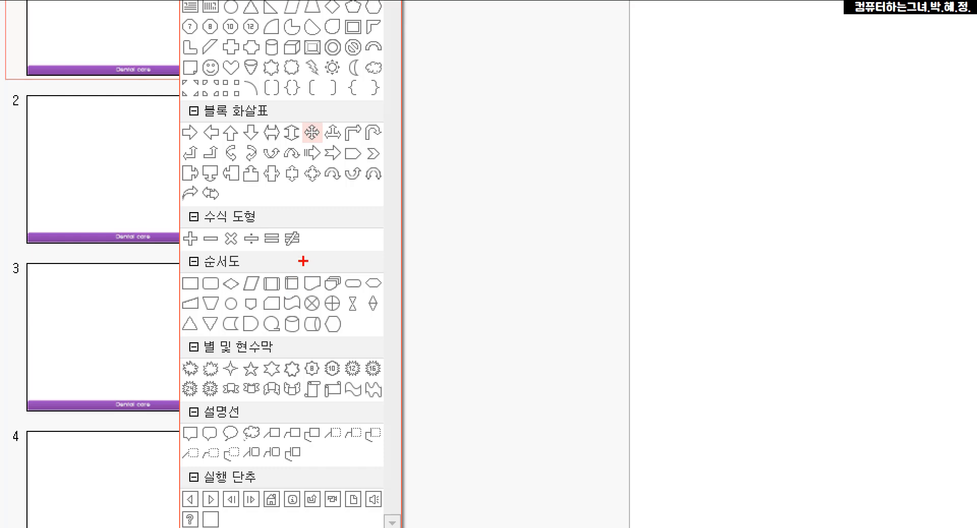
# Draw a flowchart Document shape (순서도: 문서) about 245 × 48 mm across the upper part of slide 1
pyautogui.moveTo(293, 260); pyautogui.dragTo(331, 307)
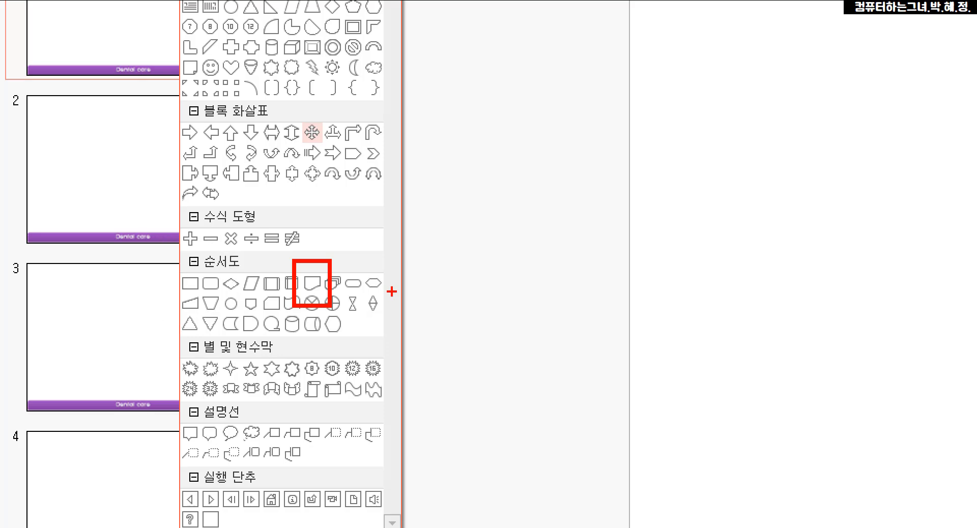
pyautogui.click(148, 60)
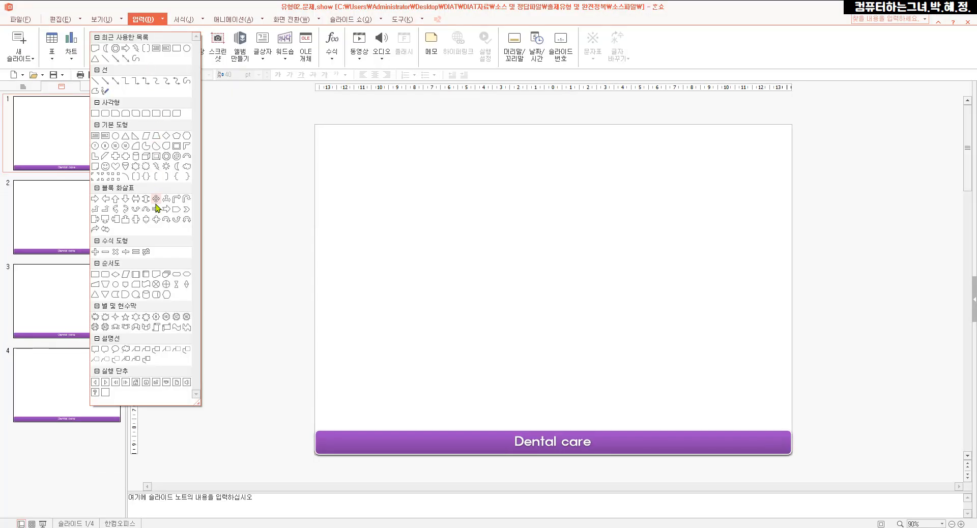
pyautogui.click(154, 276)
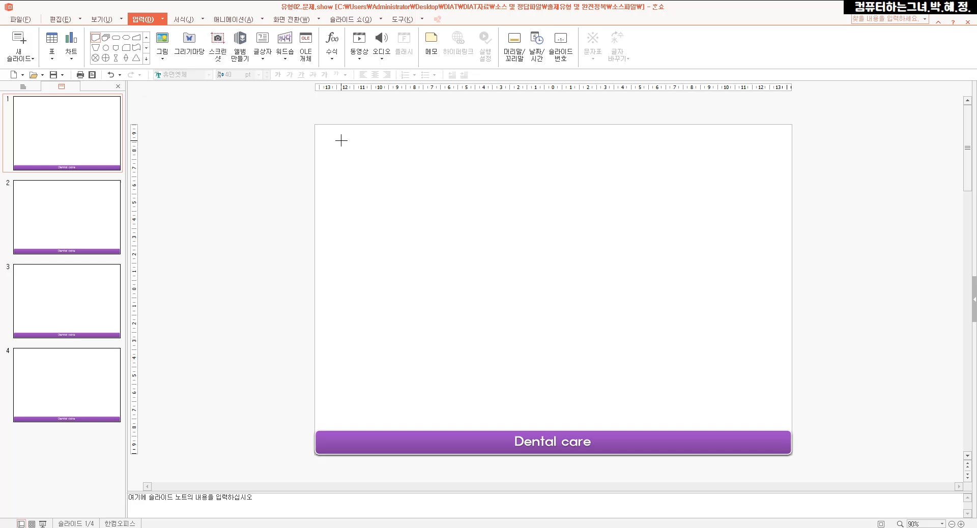
pyautogui.moveTo(341, 141)
pyautogui.mouseDown()
pyautogui.moveTo(353, 166)
pyautogui.moveTo(443, 203)
pyautogui.moveTo(547, 220)
pyautogui.moveTo(764, 222)
pyautogui.mouseUp()
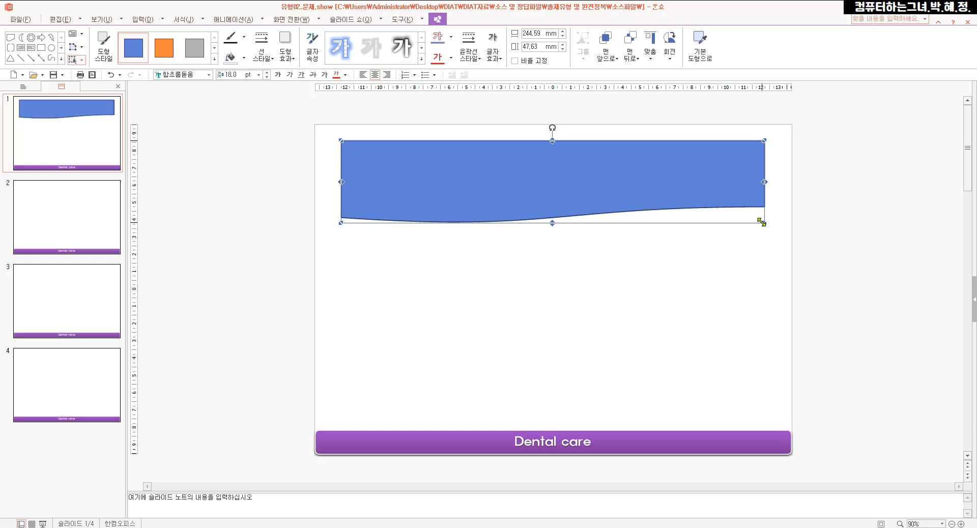
# Enter the title text "건강한 치아를 위한 치아관리" in the new shape
pyautogui.write('건강한')
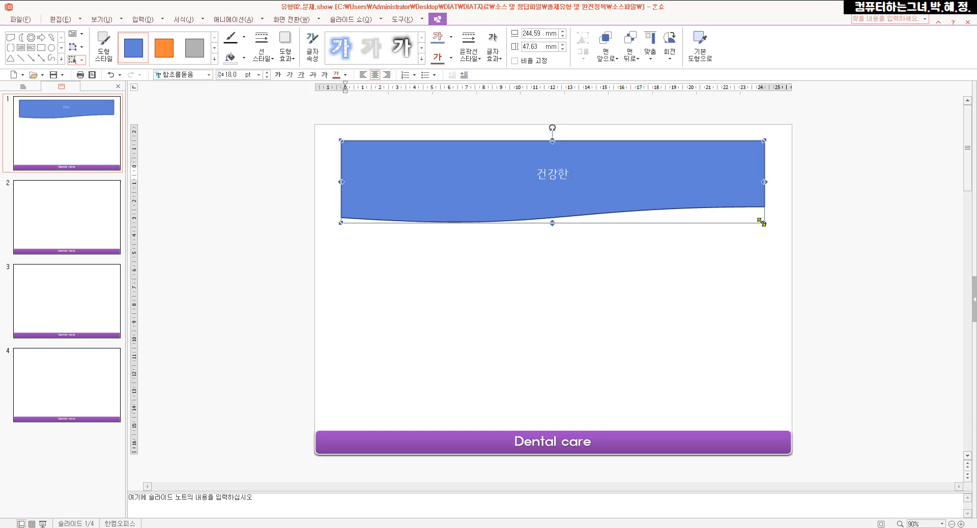
pyautogui.write(' 치아를 위한')
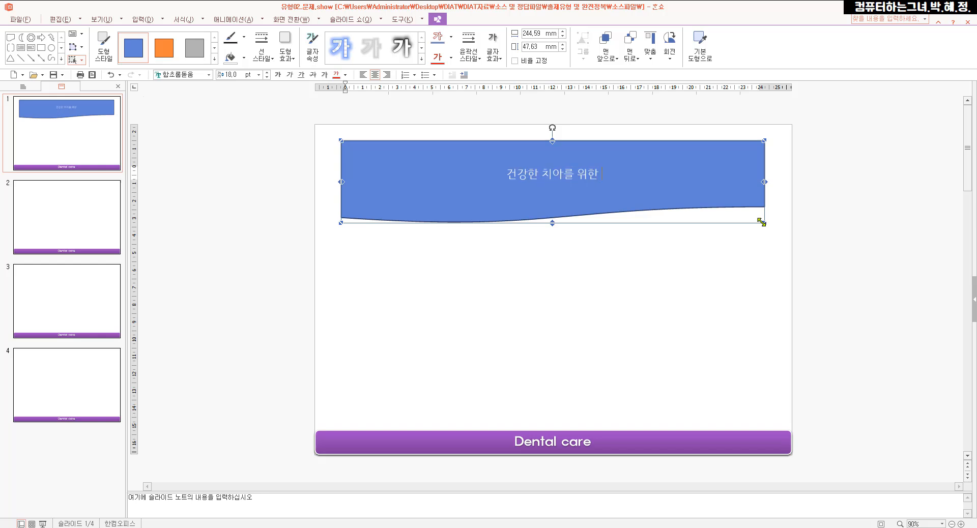
pyautogui.write(' 치아관리')
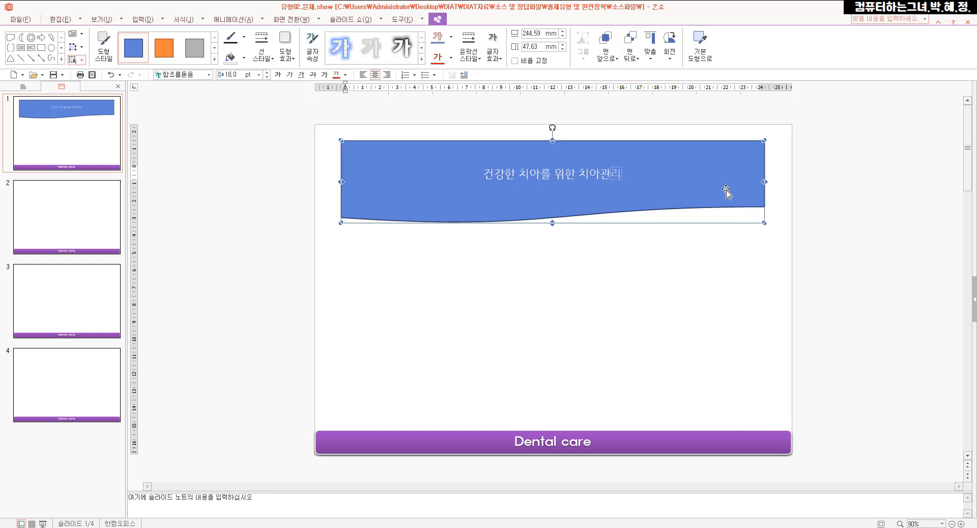
pyautogui.moveTo(747, 178)
pyautogui.mouseDown()
pyautogui.moveTo(741, 184)
pyautogui.moveTo(740, 148)
pyautogui.moveTo(751, 177)
pyautogui.mouseUp()
pyautogui.press('Escape')
pyautogui.click(741, 194)
pyautogui.doubleClick(741, 194)
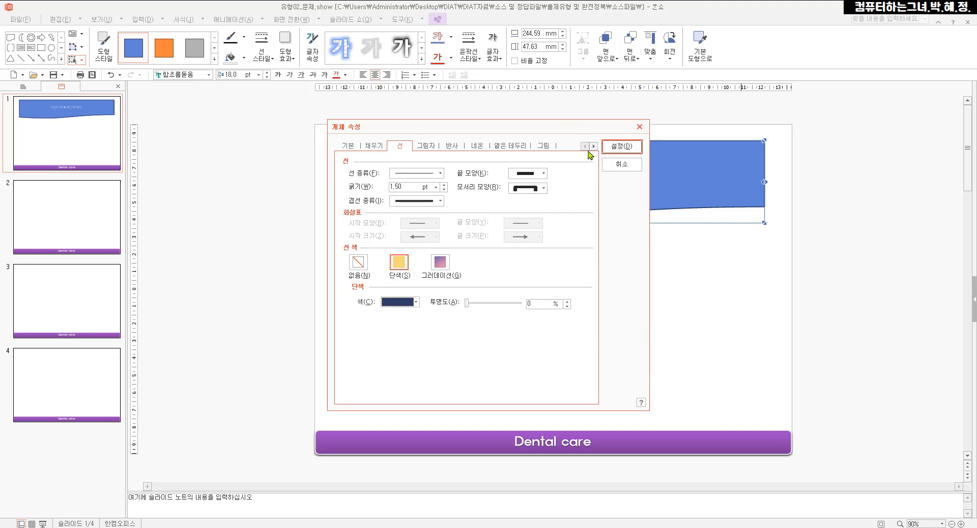
pyautogui.click(621, 163)
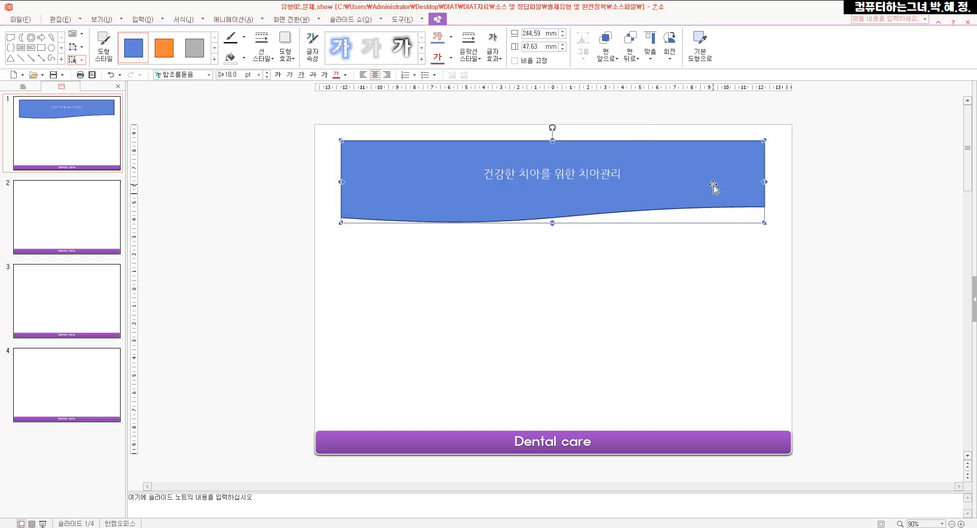
# Open the title shape's object properties (개체 속성) and switch its fill to gradient (그러데이션)
pyautogui.rightClick(694, 156)
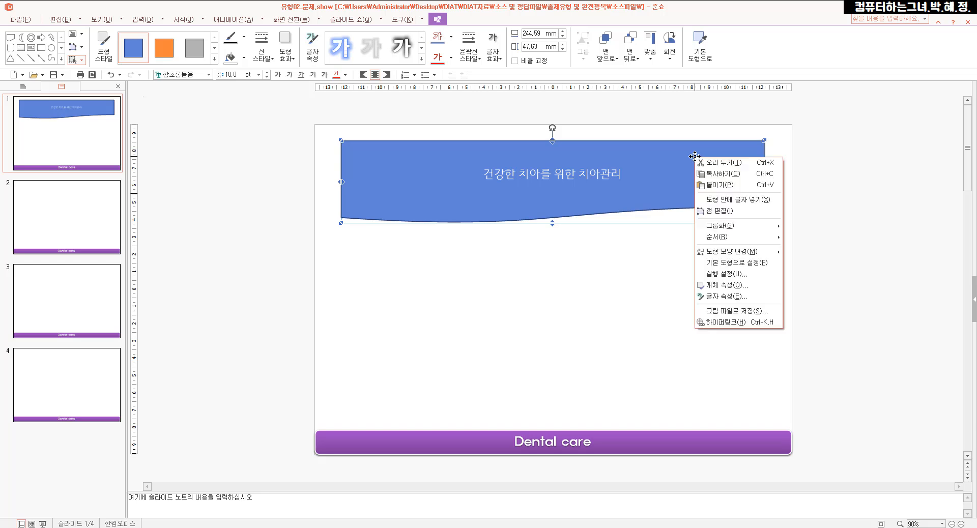
pyautogui.click(727, 285)
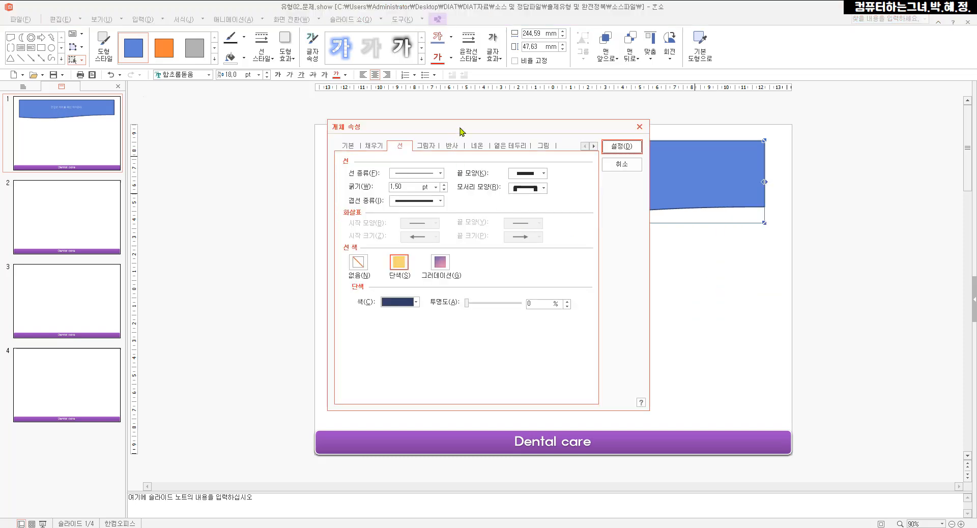
pyautogui.moveTo(462, 131); pyautogui.dragTo(585, 104)
pyautogui.click(447, 152)
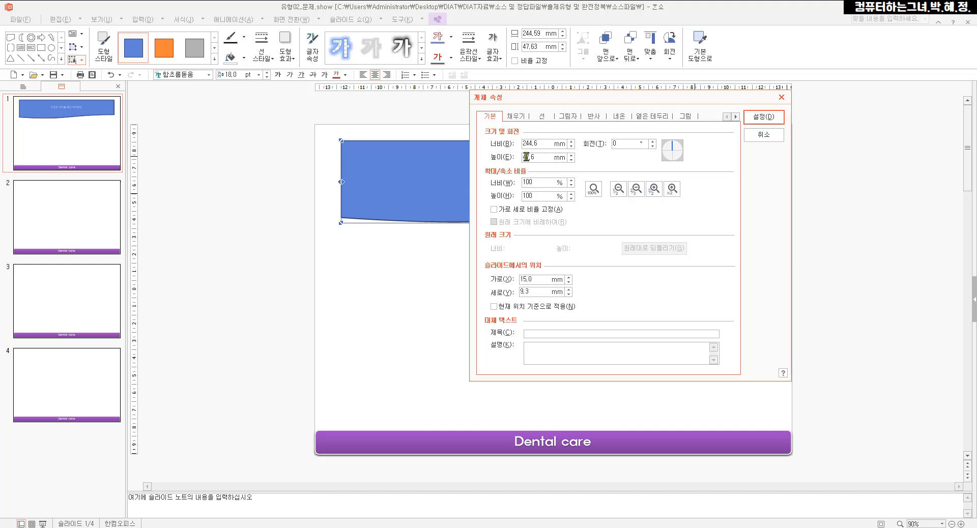
pyautogui.moveTo(498, 102); pyautogui.dragTo(532, 125)
pyautogui.press('ctrl')
pyautogui.press('ctrl')
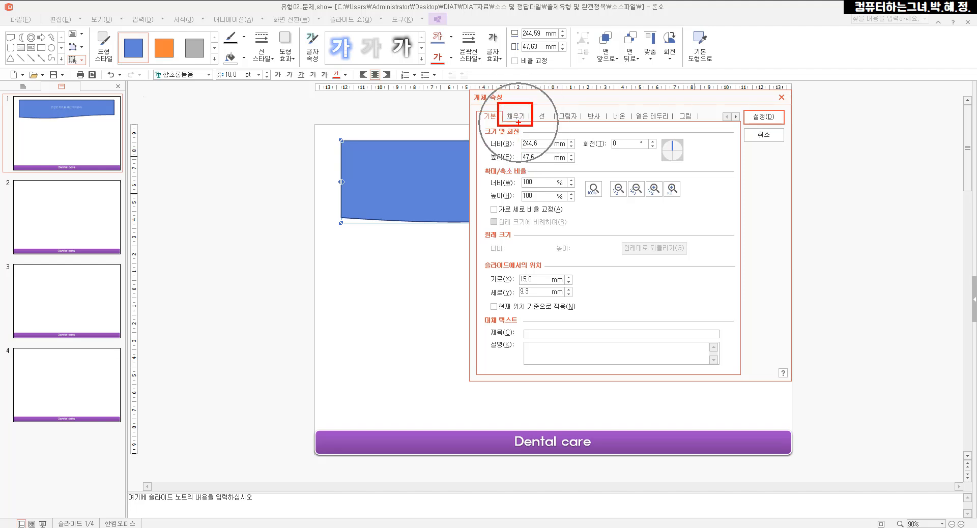
pyautogui.press('Escape')
pyautogui.click(516, 116)
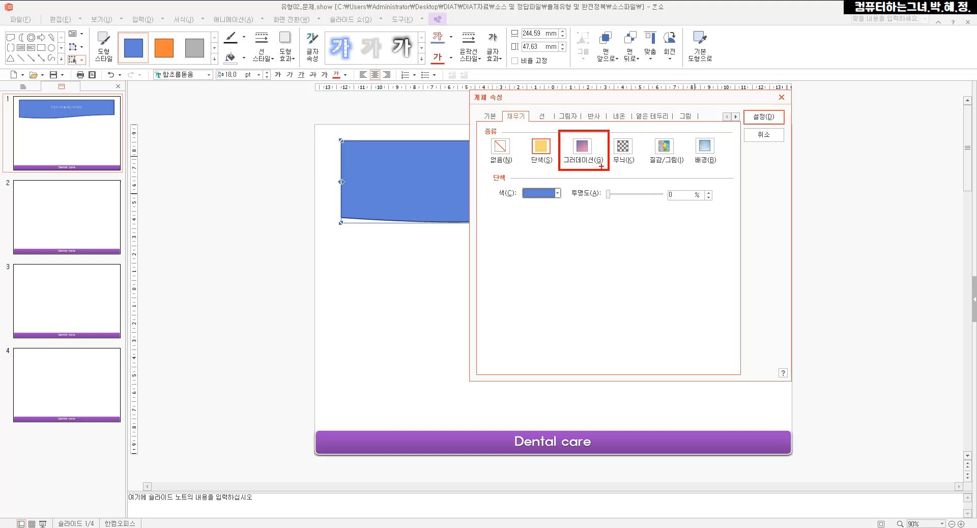
pyautogui.click(583, 151)
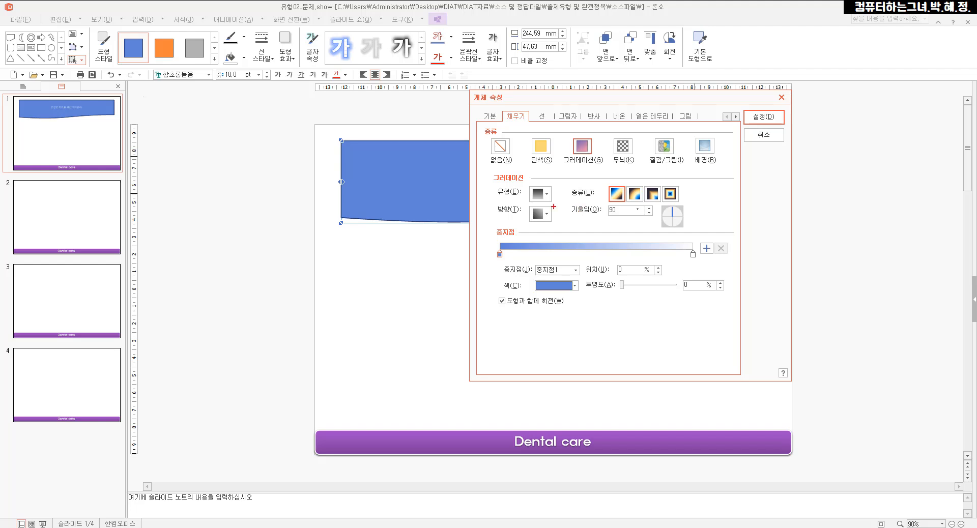
# Choose the light purple gradient preset, the last of the pastel 솜사탕 types, for the fill
pyautogui.moveTo(490, 180)
pyautogui.mouseDown()
pyautogui.moveTo(513, 201)
pyautogui.moveTo(568, 204)
pyautogui.mouseUp()
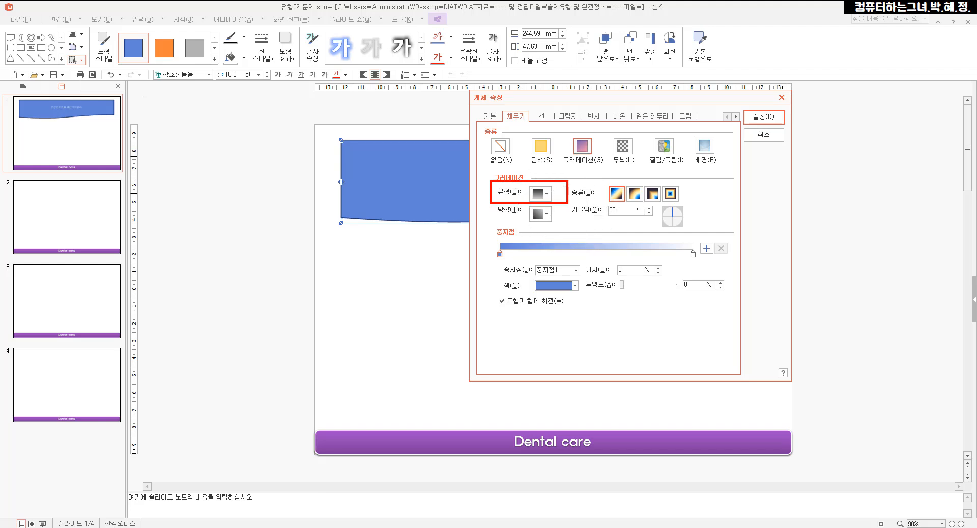
pyautogui.click(546, 195)
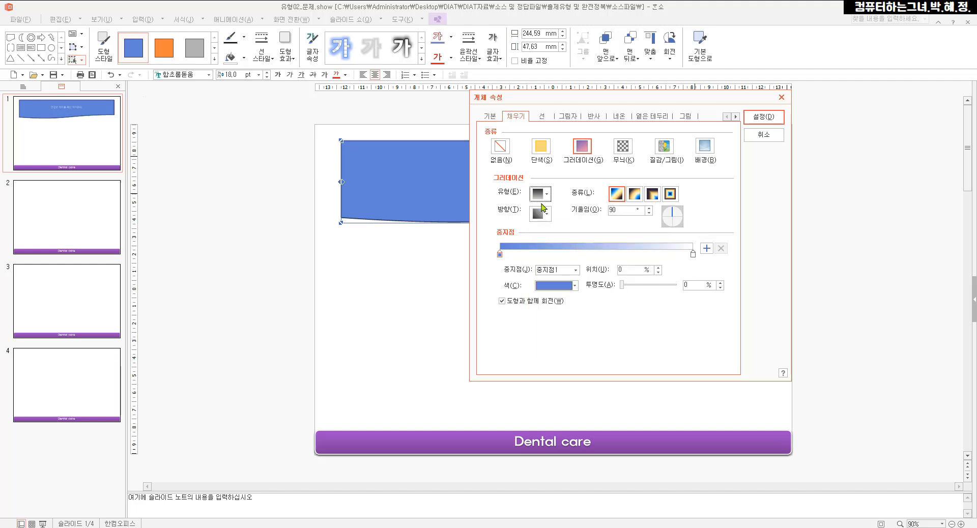
pyautogui.click(540, 194)
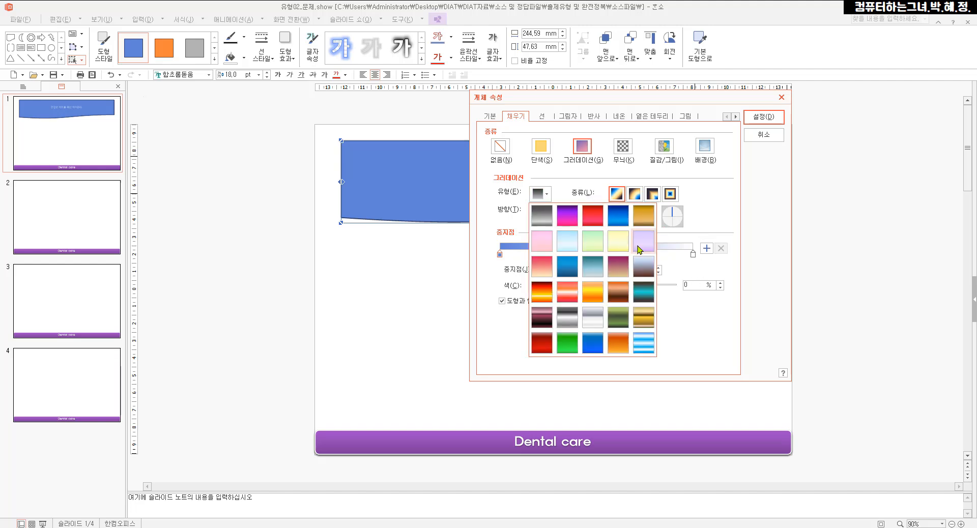
pyautogui.click(639, 249)
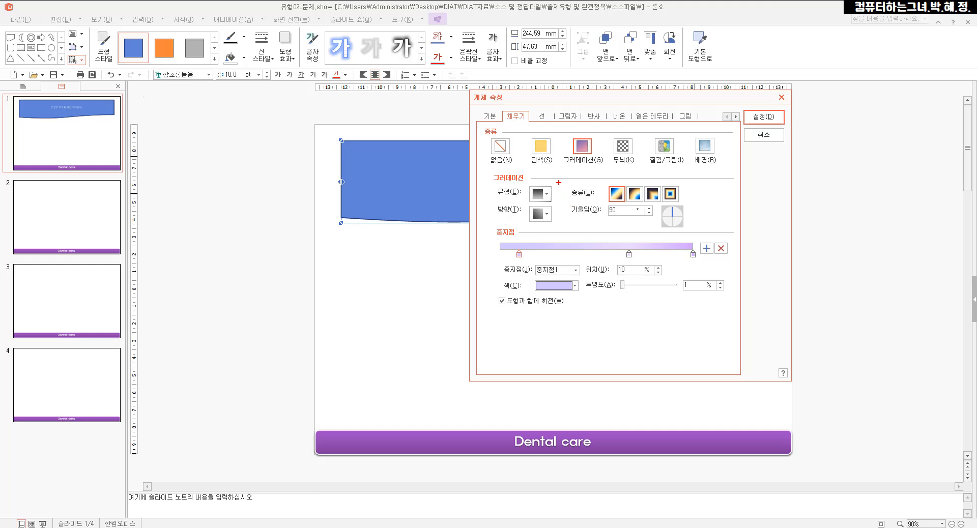
# Set the fill gradient's direction to the option that runs vertically from top to bottom
pyautogui.moveTo(559, 181)
pyautogui.mouseDown()
pyautogui.moveTo(605, 202)
pyautogui.moveTo(701, 201)
pyautogui.mouseUp()
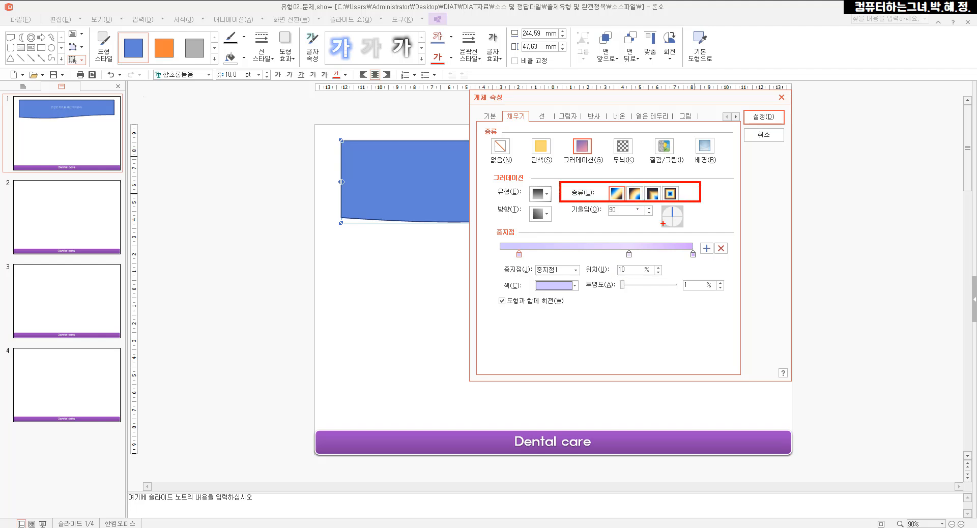
pyautogui.press('Escape')
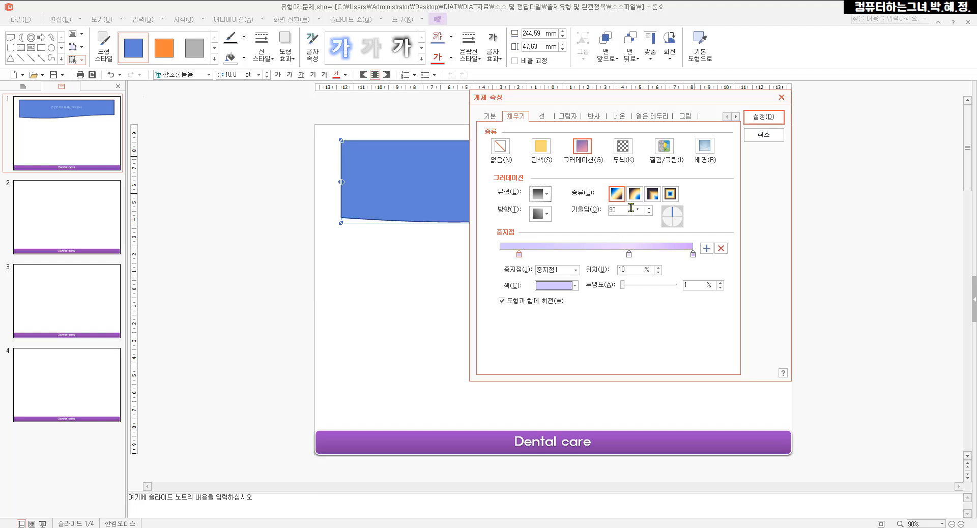
pyautogui.hotkey('ctrl', '2')
pyautogui.moveTo(602, 181); pyautogui.dragTo(631, 206)
pyautogui.press('Escape')
pyautogui.hotkey('ctrl', '2')
pyautogui.moveTo(486, 199); pyautogui.dragTo(564, 228)
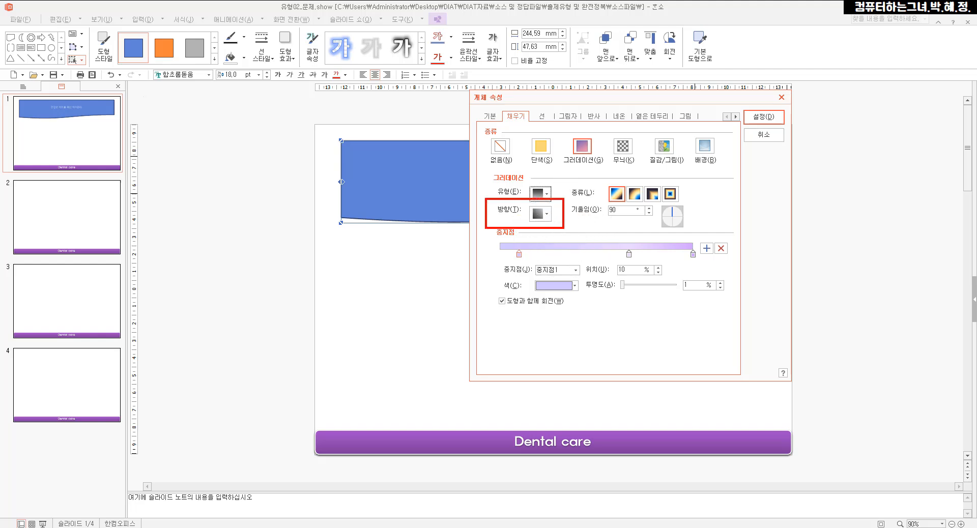
pyautogui.press('Escape')
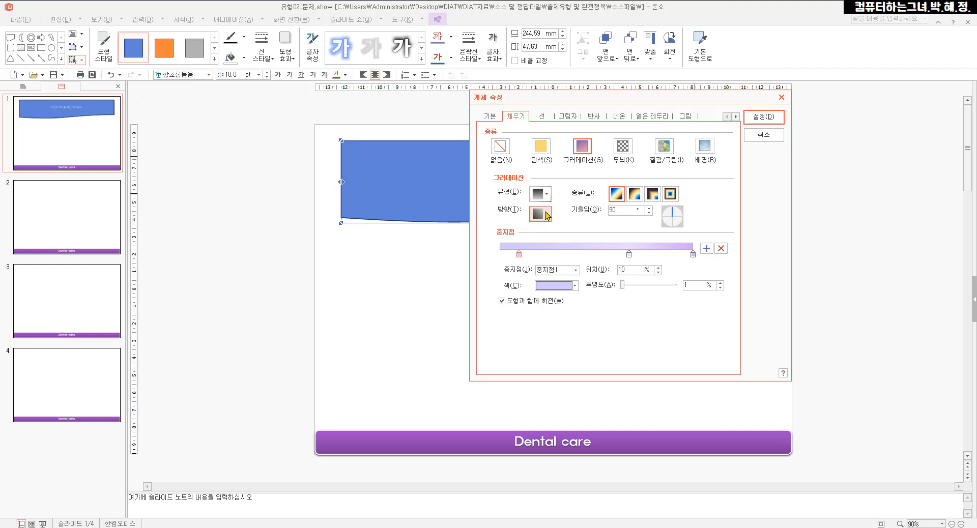
pyautogui.click(548, 216)
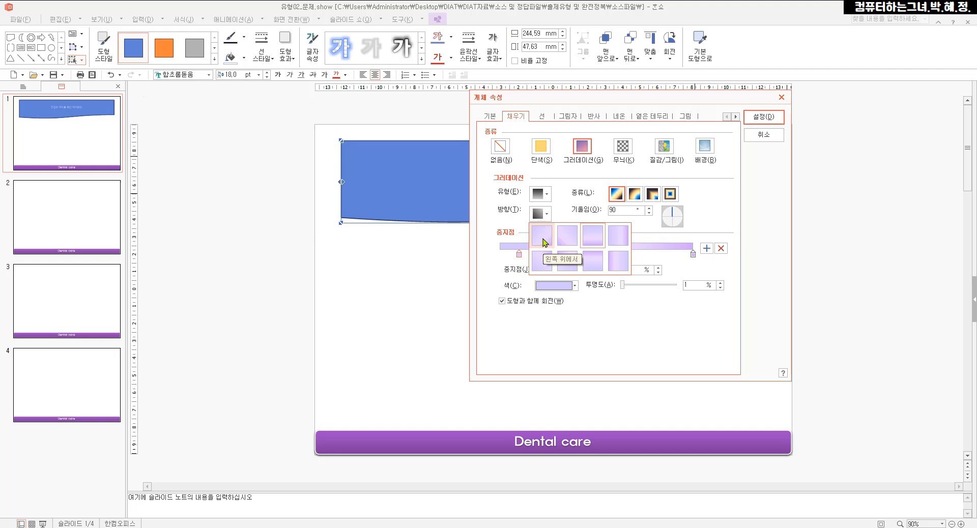
pyautogui.click(586, 243)
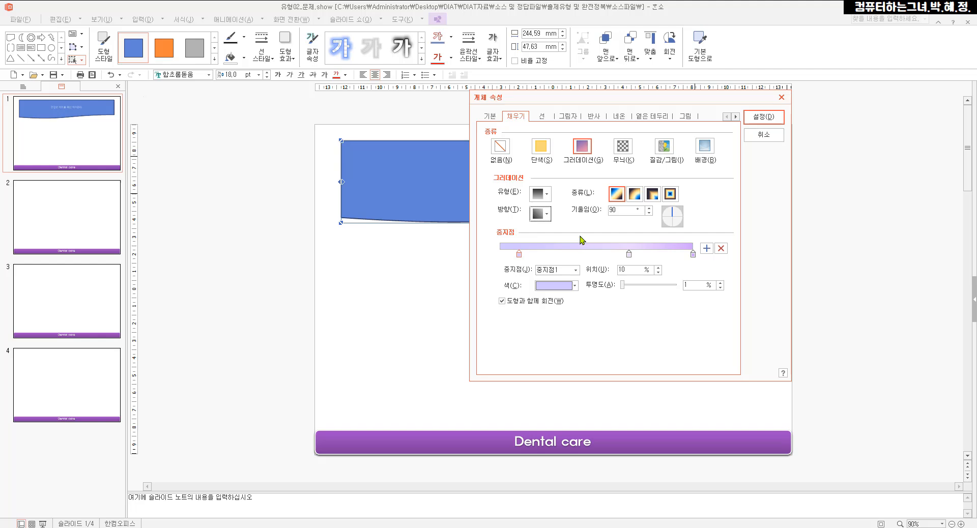
# Set the shape's outline to the solid colour purple (보라, RGB 128,0,128)
pyautogui.moveTo(528, 107); pyautogui.dragTo(558, 128)
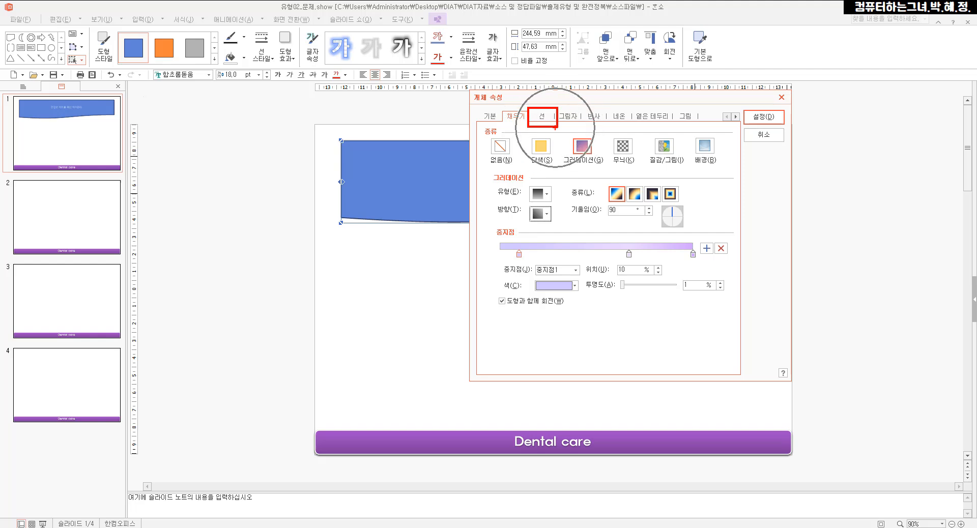
pyautogui.click(543, 118)
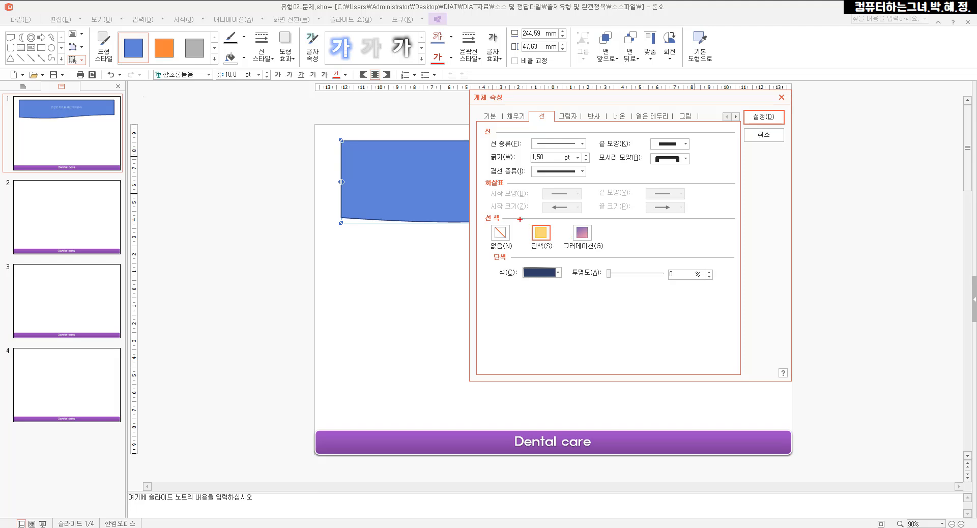
pyautogui.moveTo(519, 217); pyautogui.dragTo(562, 255)
pyautogui.moveTo(492, 260)
pyautogui.mouseDown()
pyautogui.moveTo(531, 289)
pyautogui.moveTo(572, 290)
pyautogui.mouseUp()
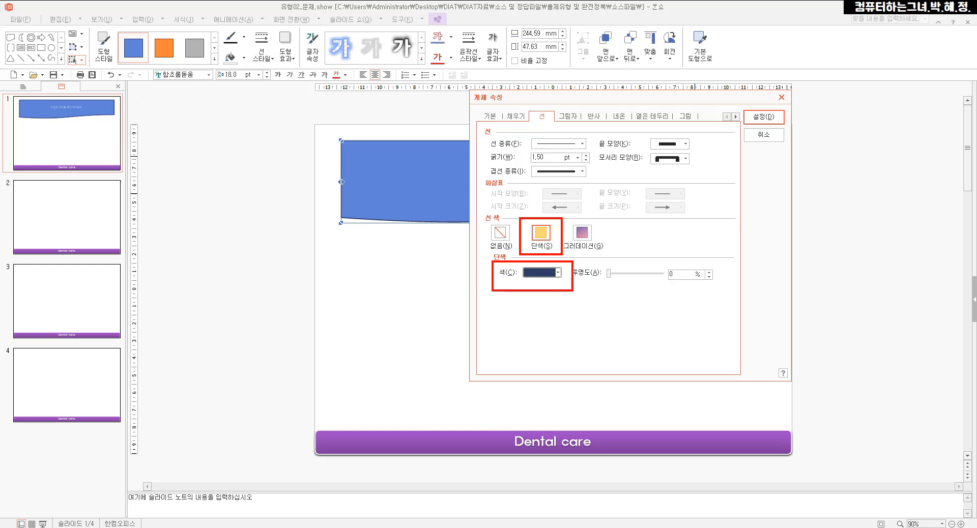
pyautogui.press('Escape')
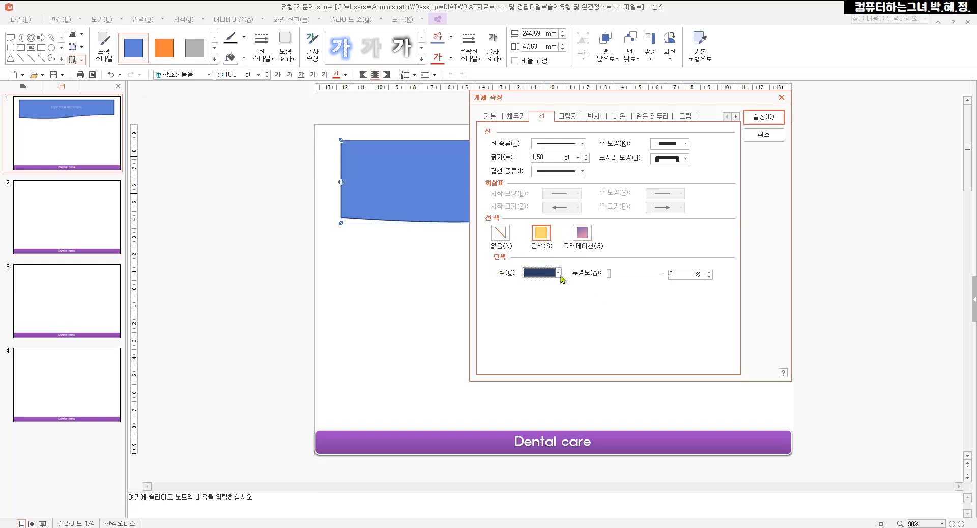
pyautogui.click(558, 273)
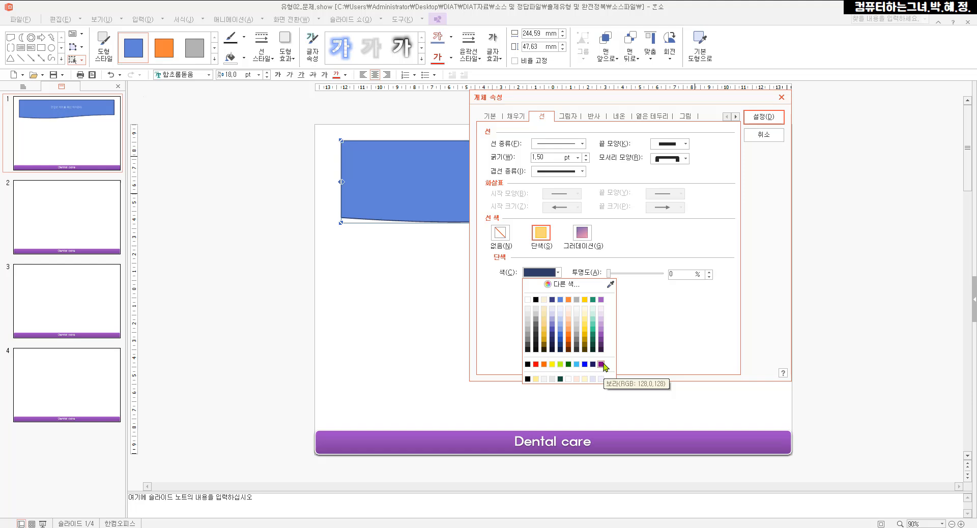
pyautogui.click(602, 363)
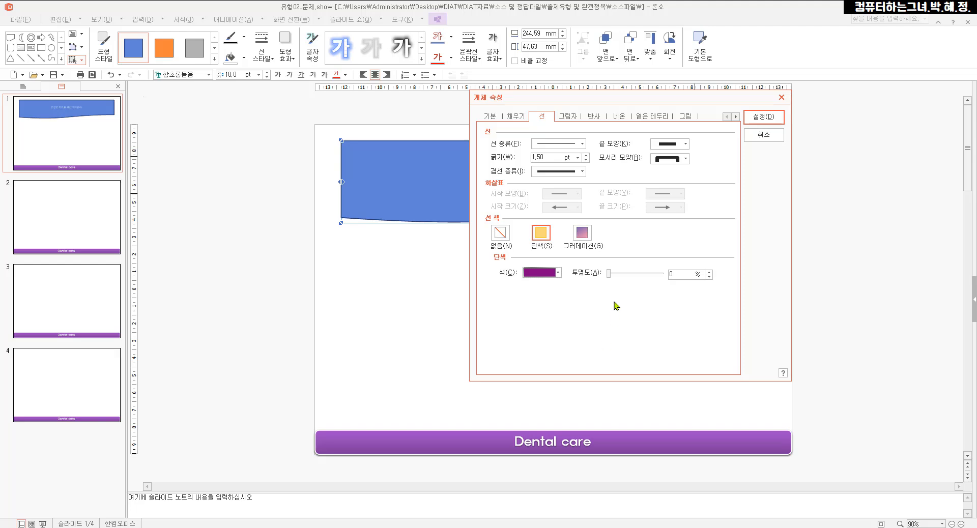
# Increase the outline thickness by two increments and apply the object properties to the shape
pyautogui.moveTo(484, 132)
pyautogui.mouseDown()
pyautogui.moveTo(504, 148)
pyautogui.moveTo(598, 157)
pyautogui.mouseUp()
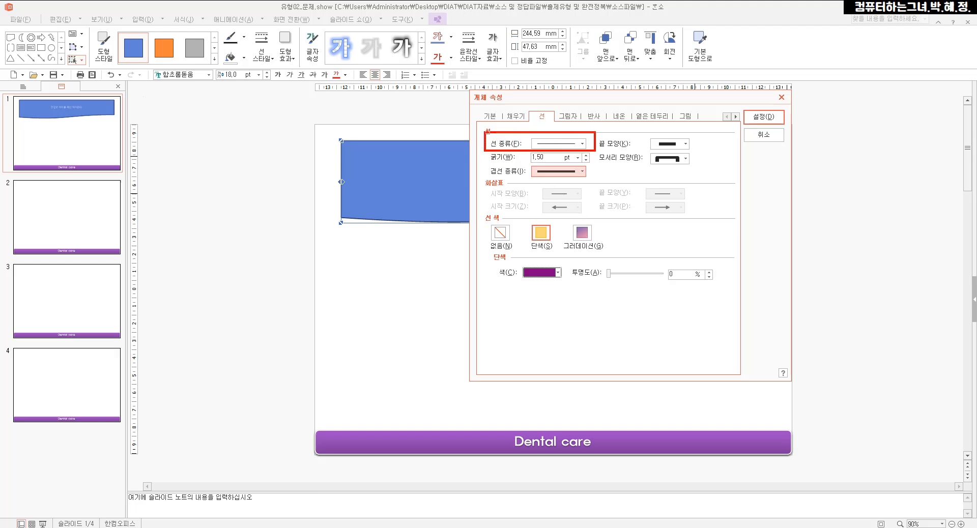
pyautogui.press('Escape')
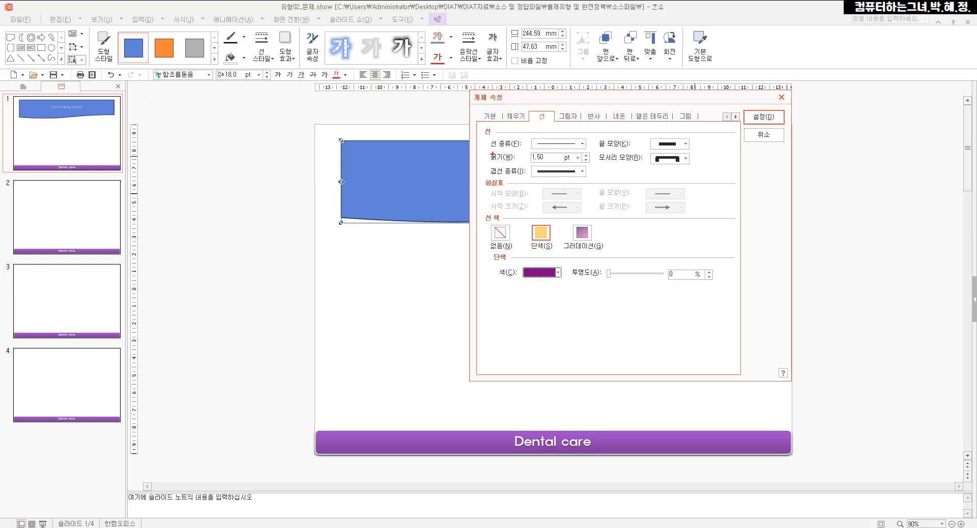
pyautogui.moveTo(478, 151)
pyautogui.mouseDown()
pyautogui.moveTo(583, 173)
pyautogui.moveTo(593, 165)
pyautogui.mouseUp()
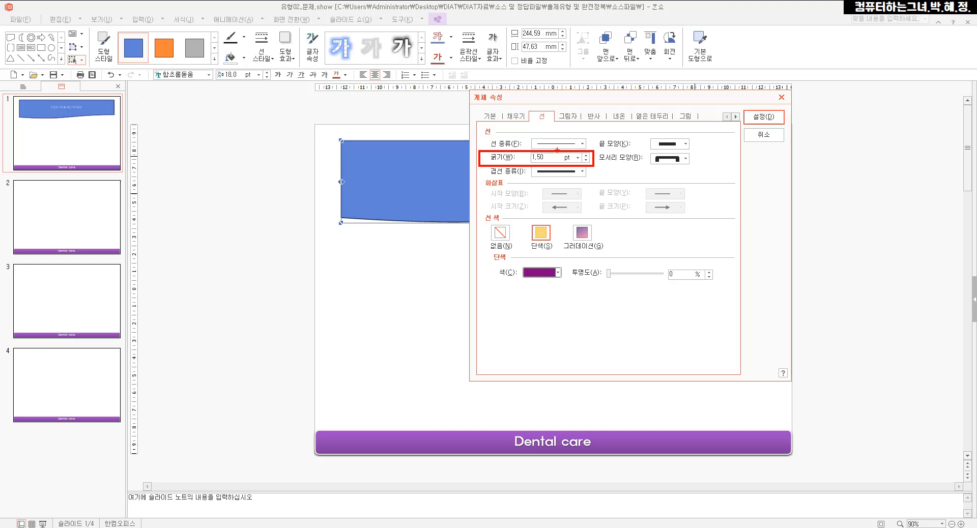
pyautogui.press('Escape')
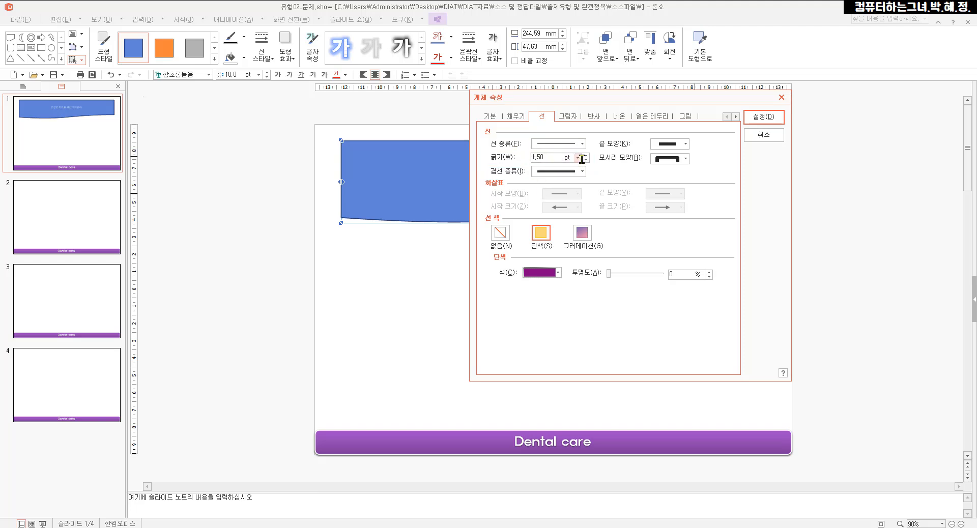
pyautogui.click(586, 155)
pyautogui.click(585, 155)
pyautogui.moveTo(485, 163); pyautogui.dragTo(596, 179)
pyautogui.click(765, 124)
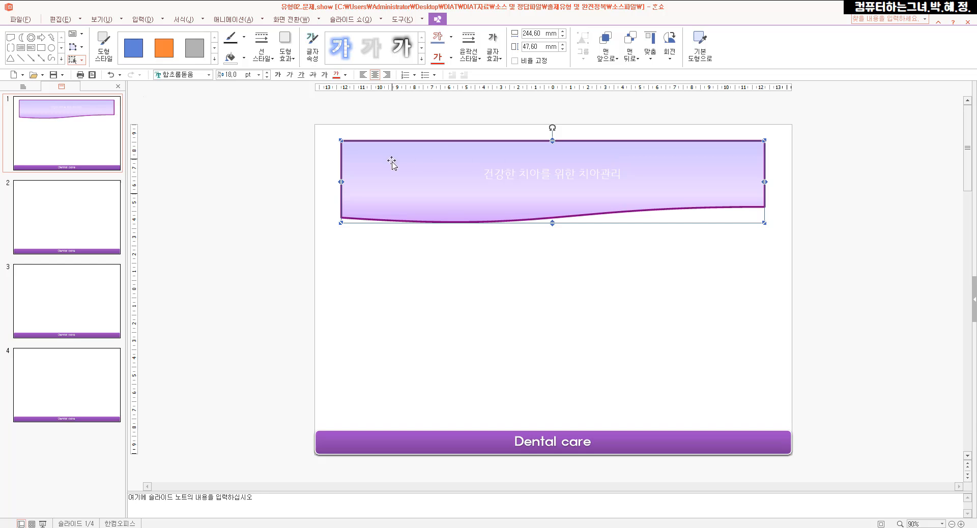
# Apply the outer (바깥쪽) shadow effect that falls directly below to the title shape
pyautogui.moveTo(269, 25); pyautogui.dragTo(304, 74)
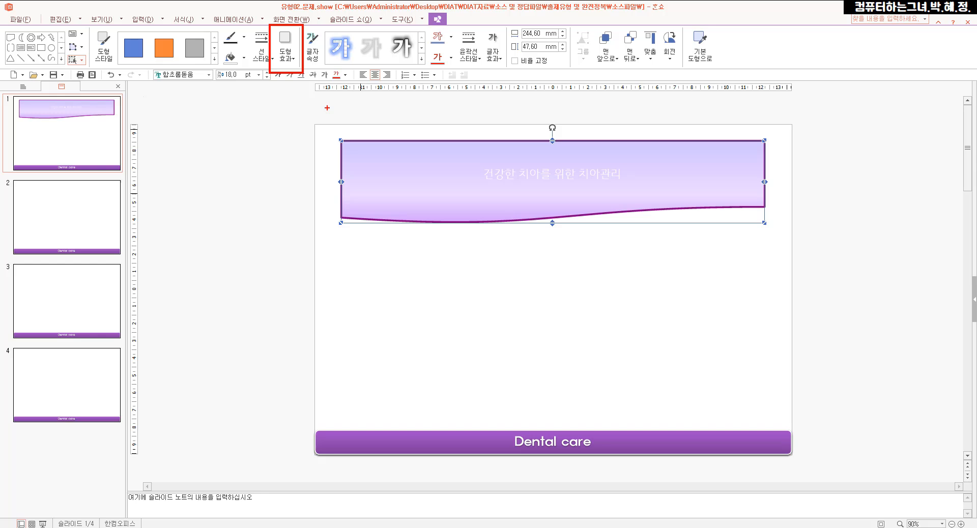
pyautogui.click(291, 62)
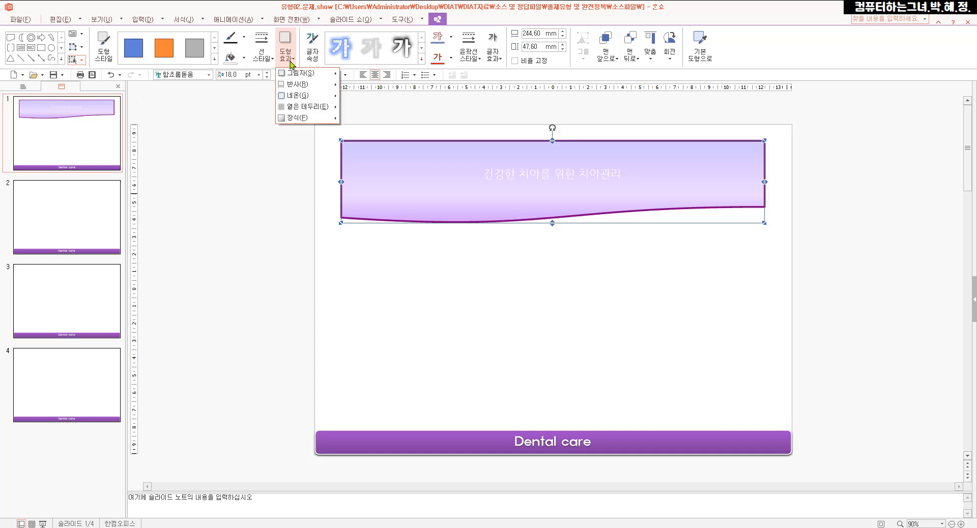
pyautogui.moveTo(292, 77)
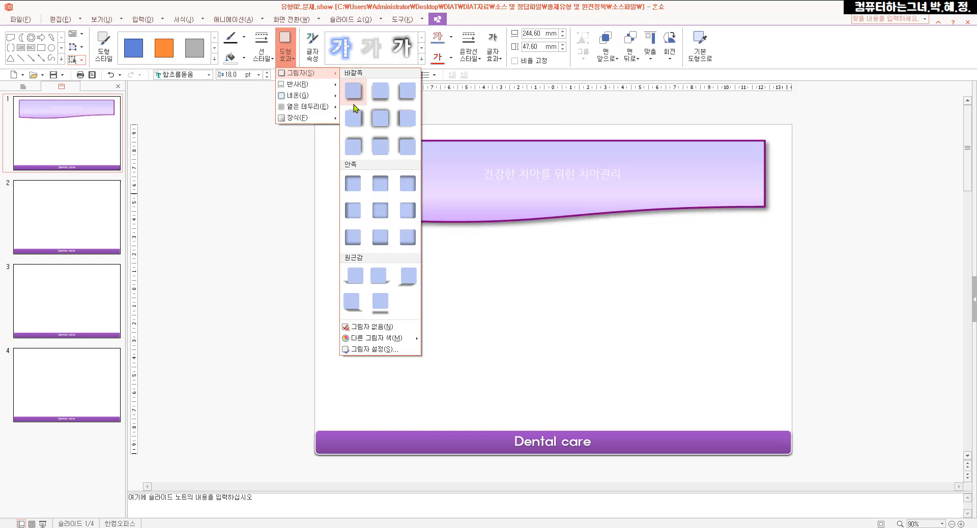
pyautogui.click(381, 97)
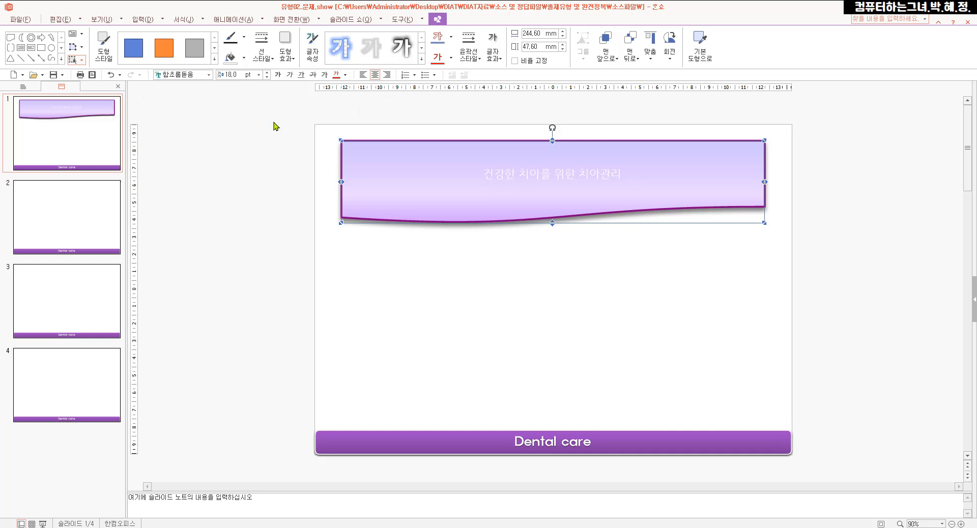
# Set the font of the title shape's text to 휴먼옛체
pyautogui.moveTo(143, 64); pyautogui.dragTo(219, 85)
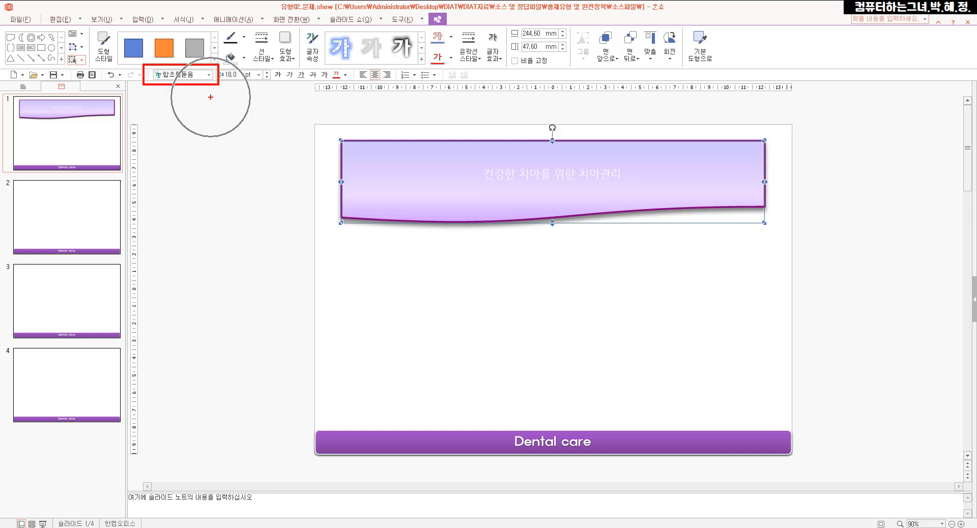
pyautogui.press('Escape')
pyautogui.click(193, 76)
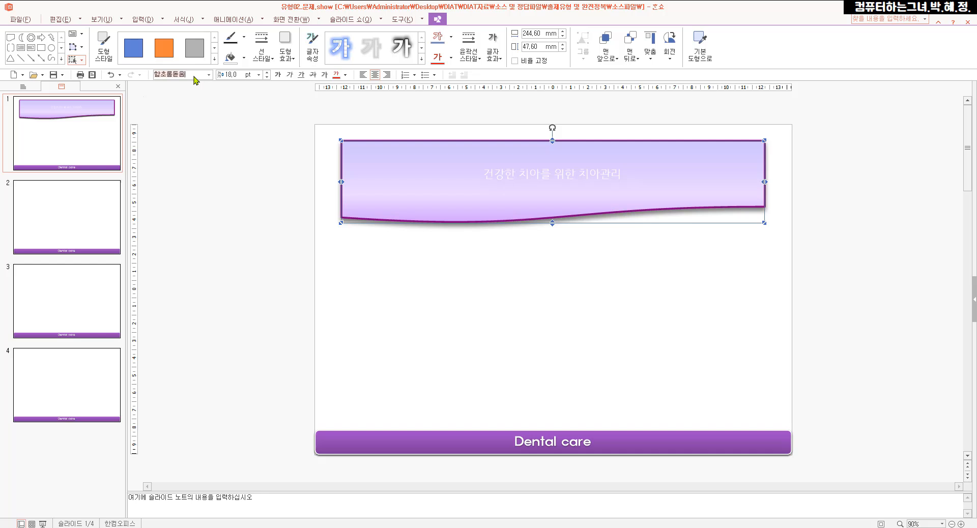
pyautogui.write('휴먼')
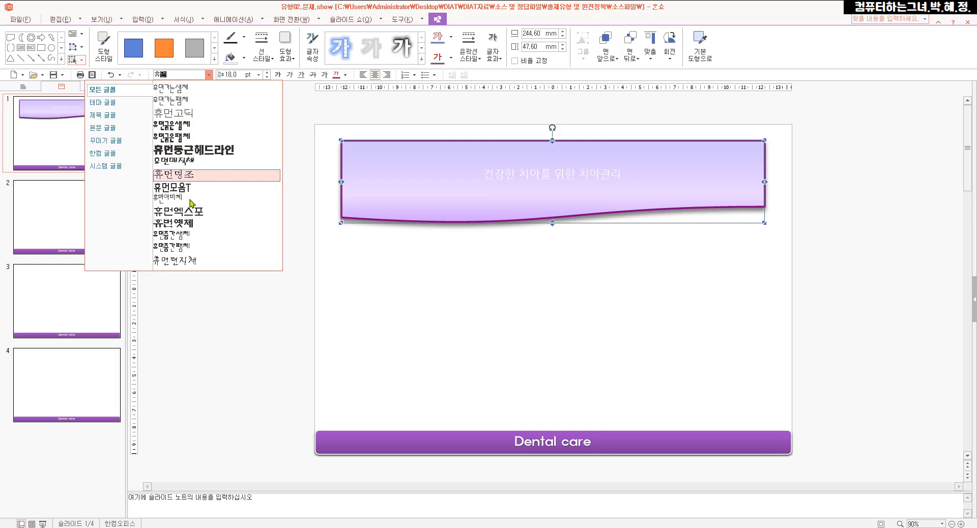
pyautogui.click(190, 225)
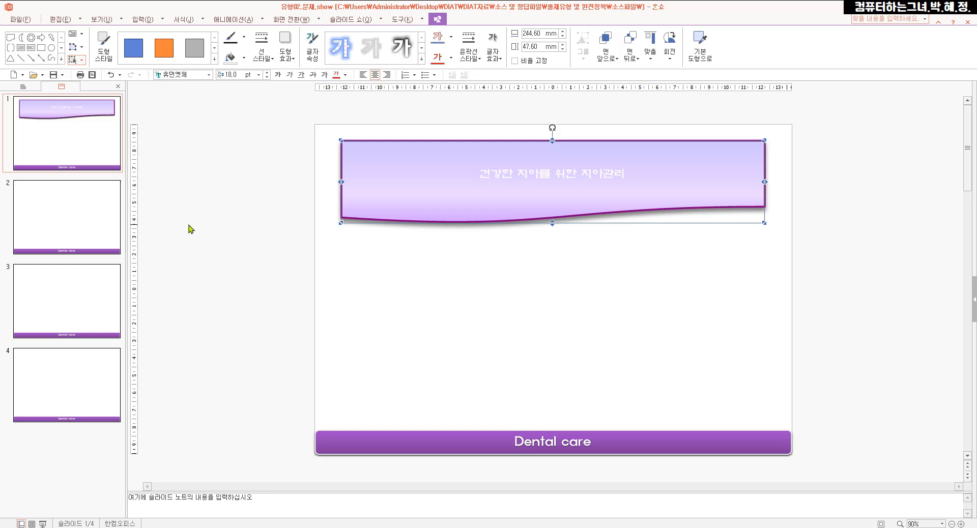
# Set the title text's size to 40 pt and make it italic
pyautogui.click(224, 75)
pyautogui.write('40')
pyautogui.press('Return')
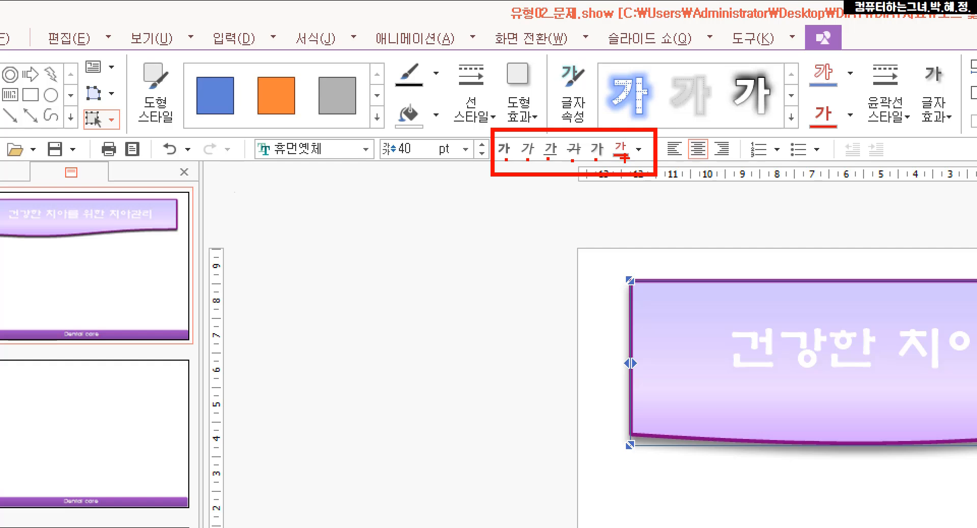
pyautogui.moveTo(532, 164)
pyautogui.mouseDown()
pyautogui.moveTo(503, 145)
pyautogui.moveTo(516, 128)
pyautogui.moveTo(549, 152)
pyautogui.moveTo(529, 163)
pyautogui.mouseUp()
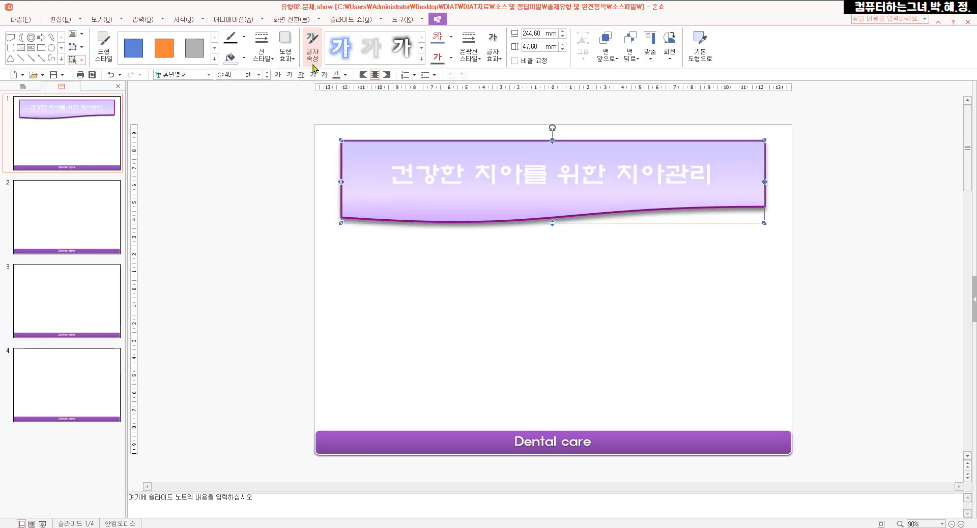
pyautogui.click(527, 149)
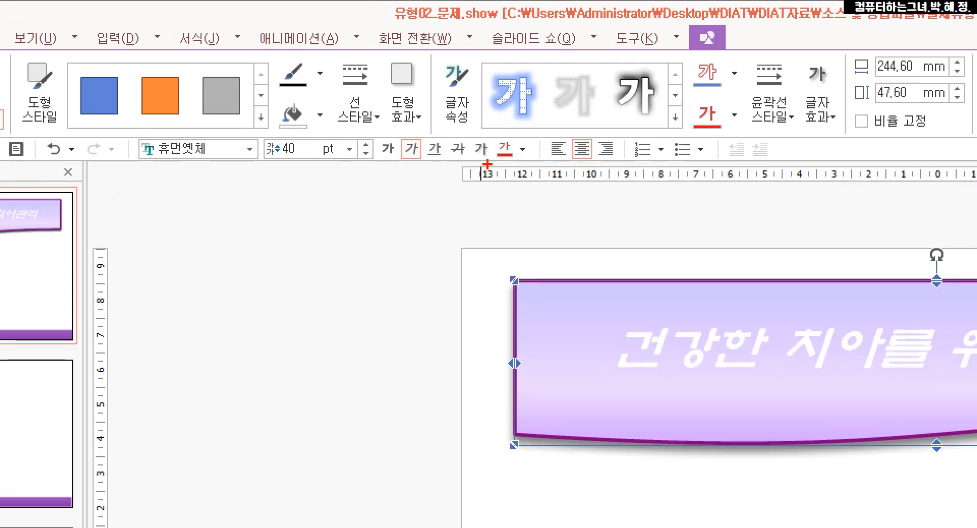
# Set the colour of the title shape's text to the standard red
pyautogui.moveTo(490, 129)
pyautogui.mouseDown()
pyautogui.moveTo(514, 174)
pyautogui.moveTo(531, 173)
pyautogui.mouseUp()
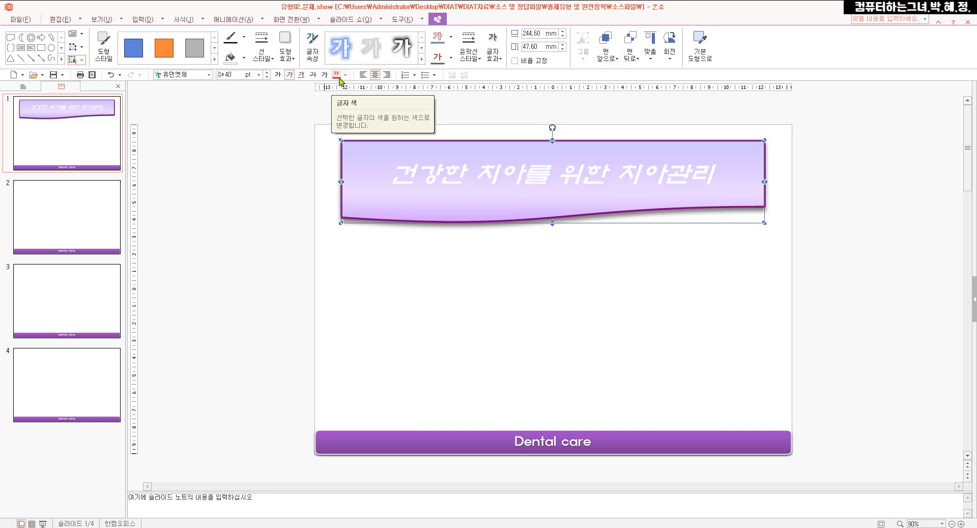
pyautogui.click(346, 75)
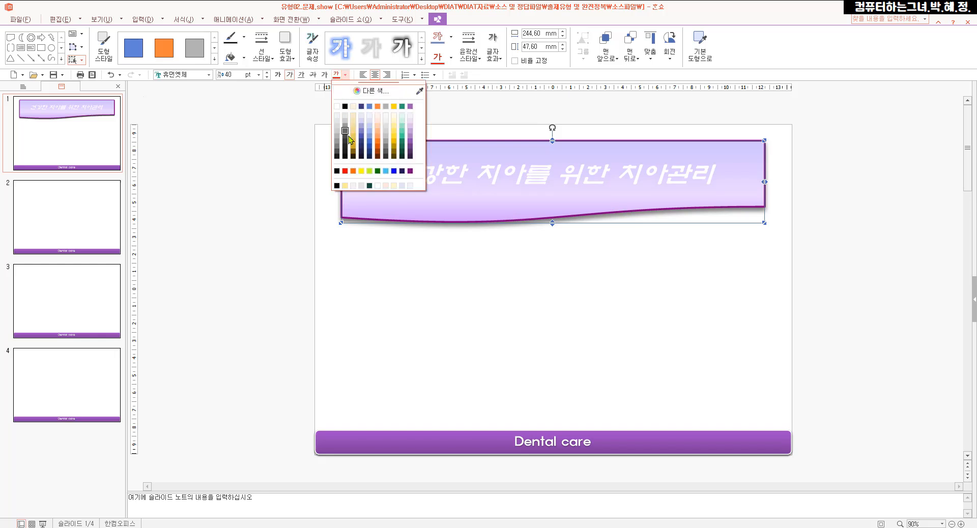
pyautogui.click(344, 171)
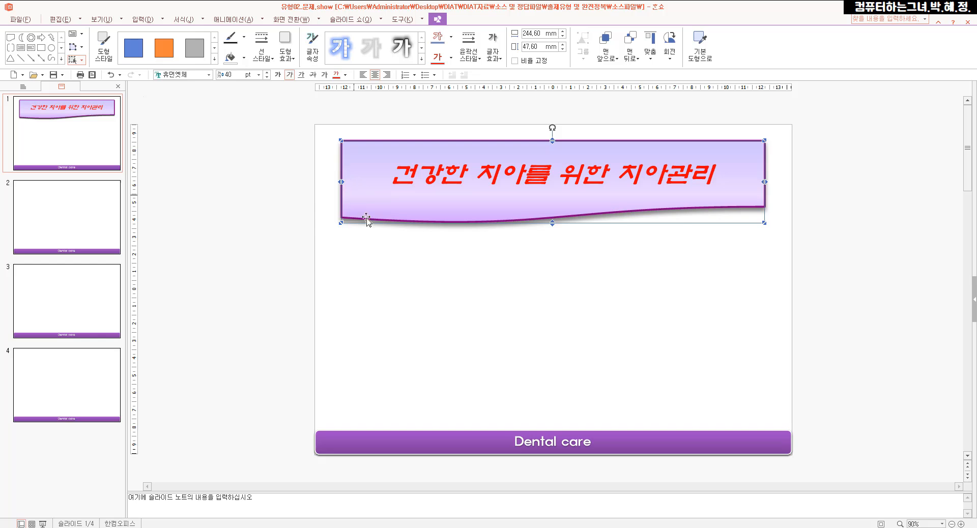